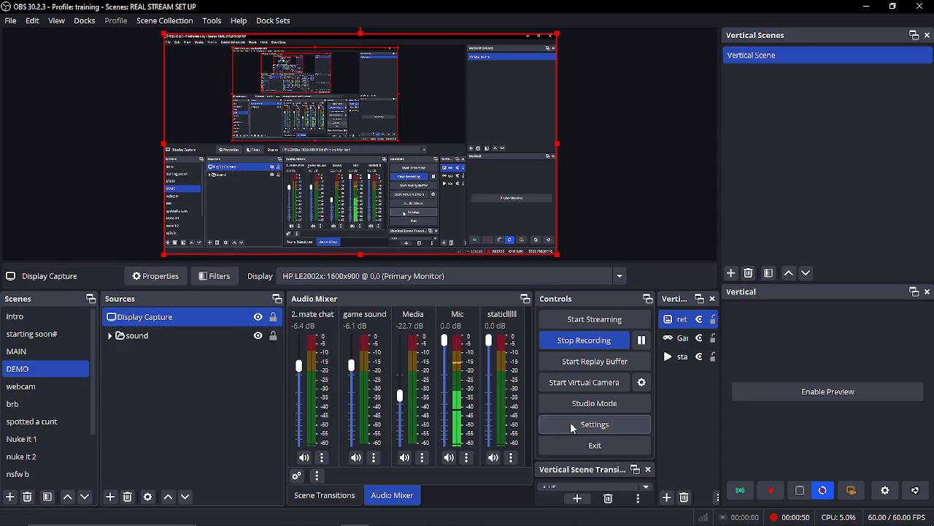
- Examine the streaming service, output bitrate and encoder, and video resolution and frame rate settings
{"action": "left_click", "coordinate": [572, 425]}
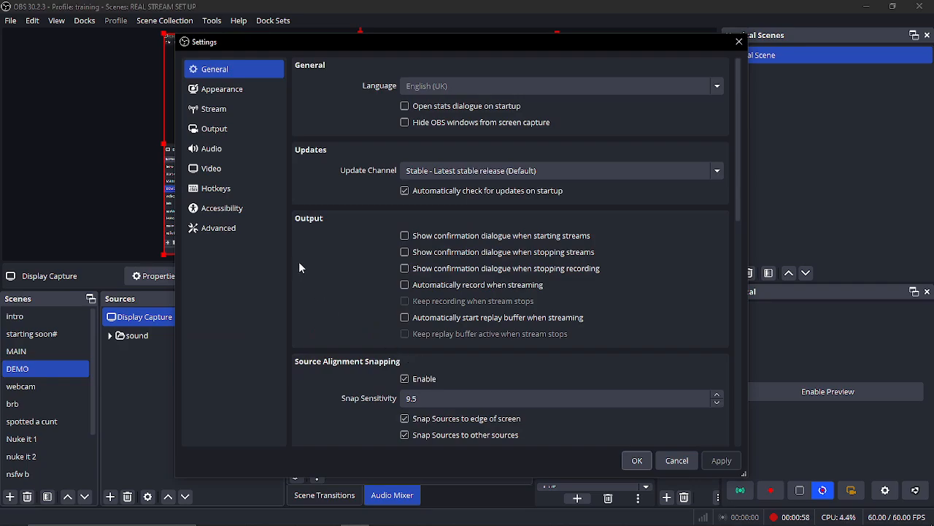
{"action": "left_click", "coordinate": [272, 110]}
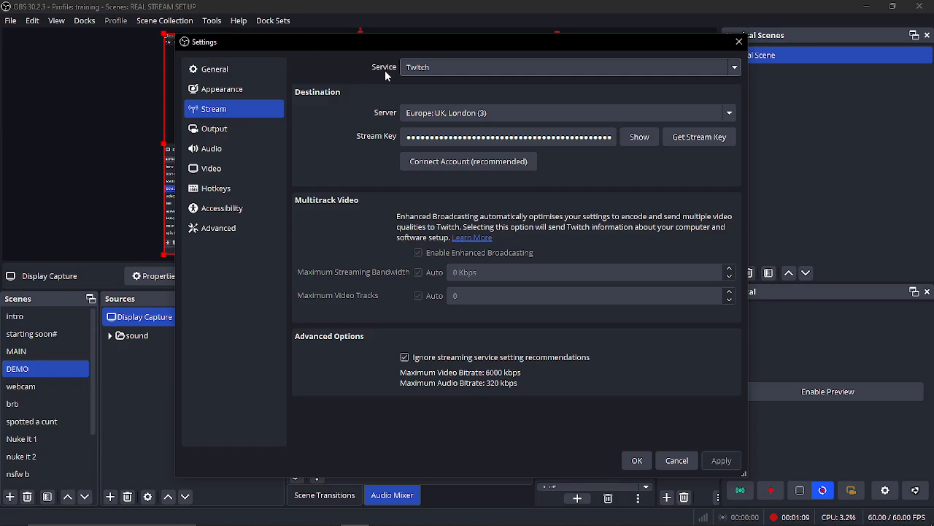
{"action": "left_click", "coordinate": [219, 129]}
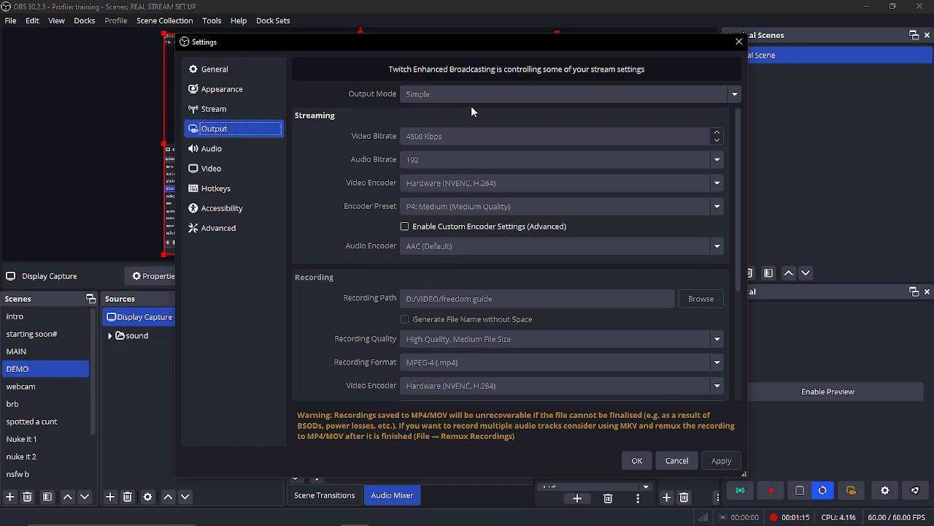
{"action": "left_click", "coordinate": [213, 111]}
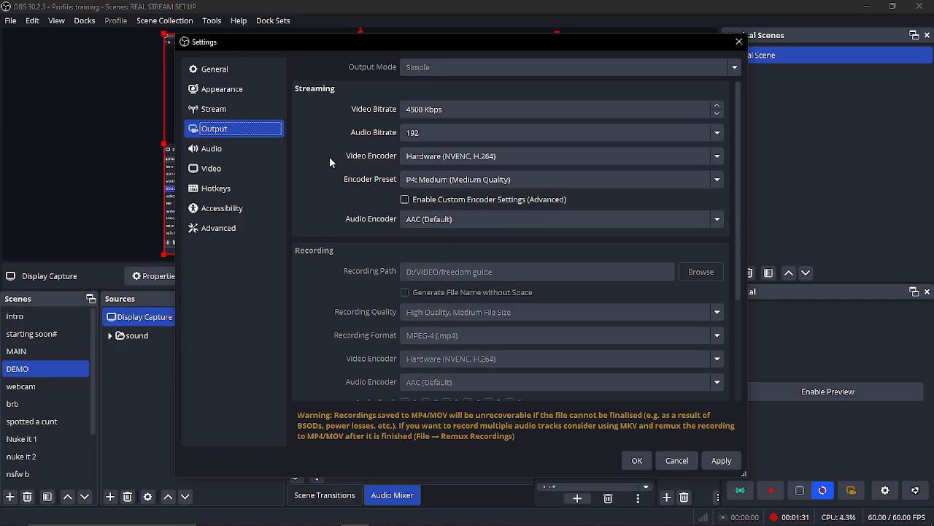
{"action": "left_click", "coordinate": [210, 169]}
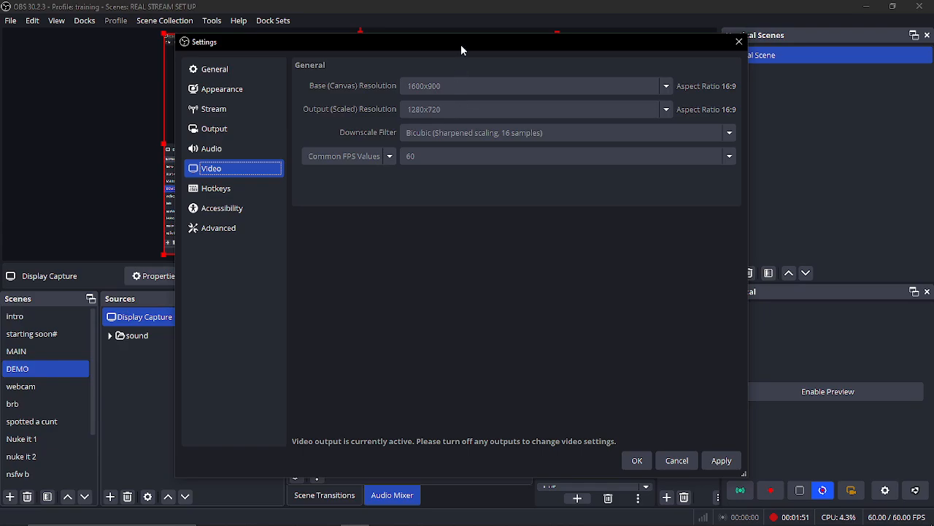
{"action": "left_click_drag", "start_coordinate": [461, 45], "coordinate": [464, 49]}
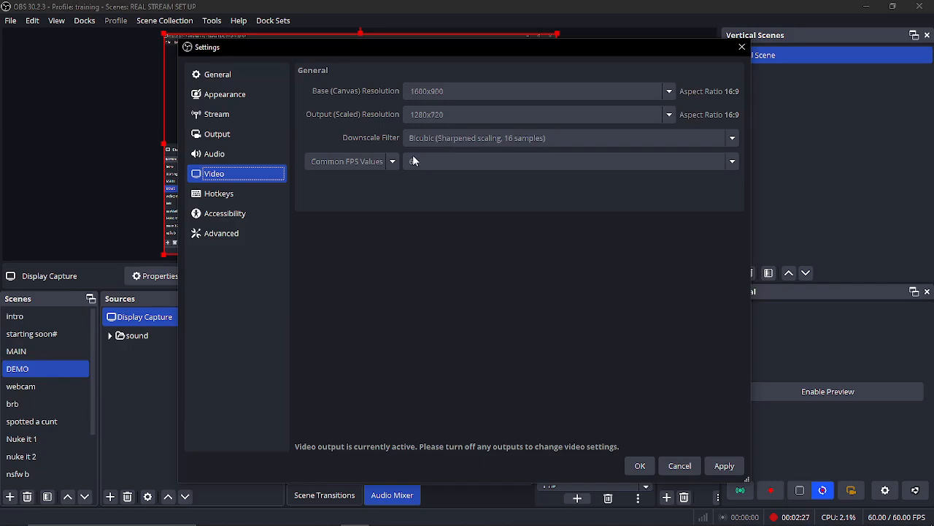
{"action": "left_click", "coordinate": [217, 133]}
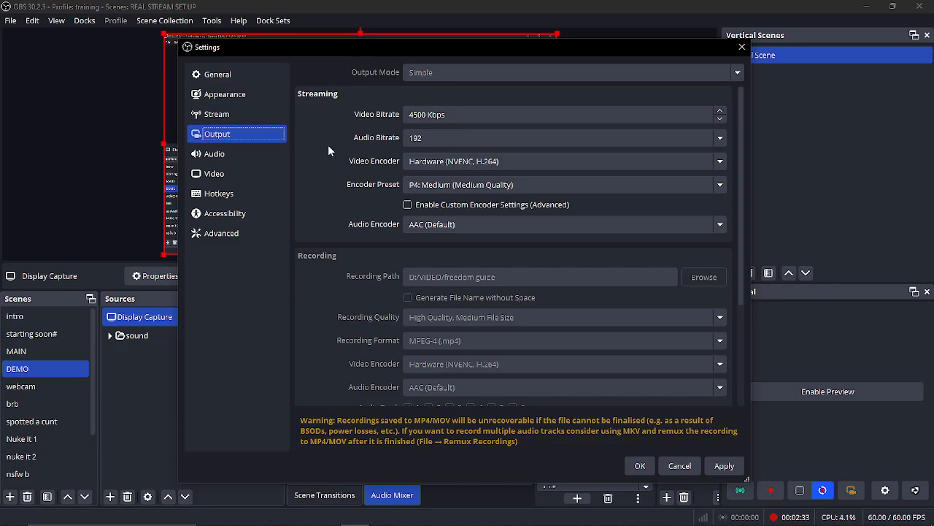
- Switch to the Chrome browser and go to speedtest.net to check the internet speed
{"action": "mouse_move", "coordinate": [354, 518]}
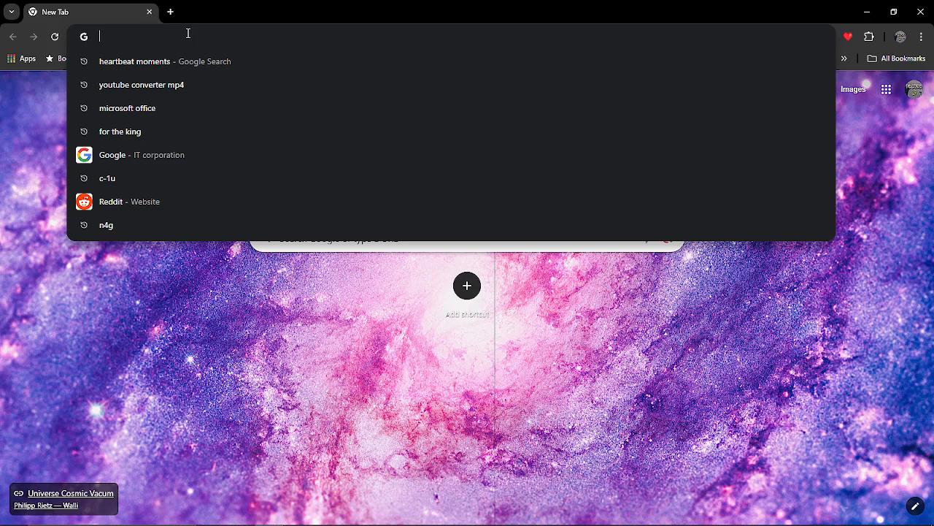
{"action": "type", "text": "S"}
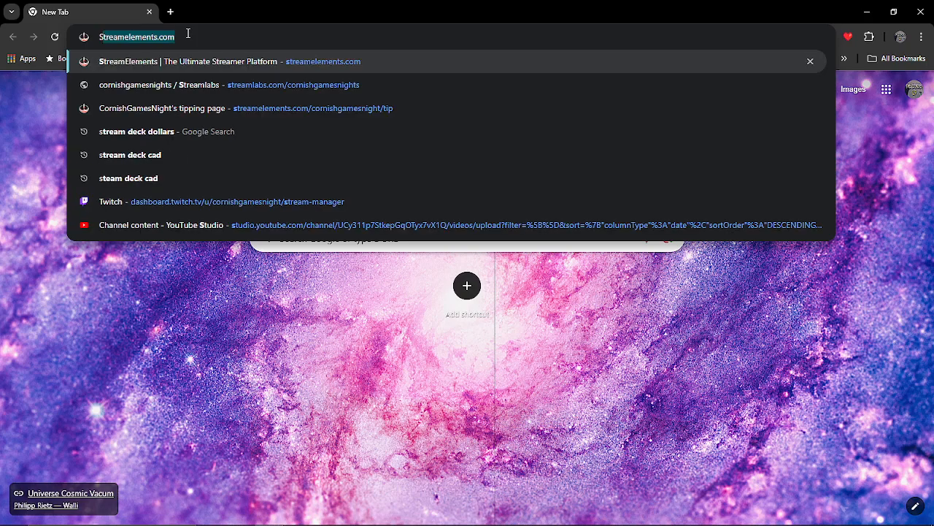
{"action": "type", "text": "PEEDTEST"}
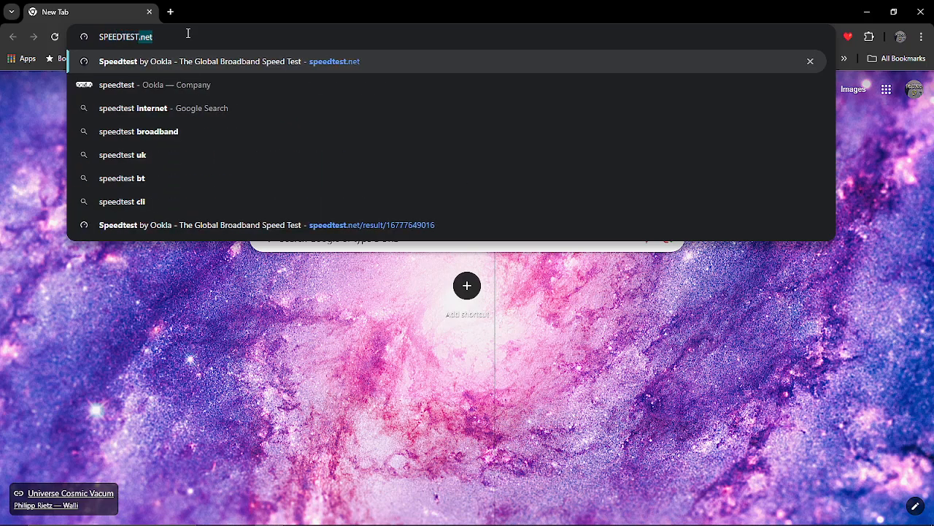
{"action": "type", "text": ".net"}
{"action": "key", "text": "Return"}
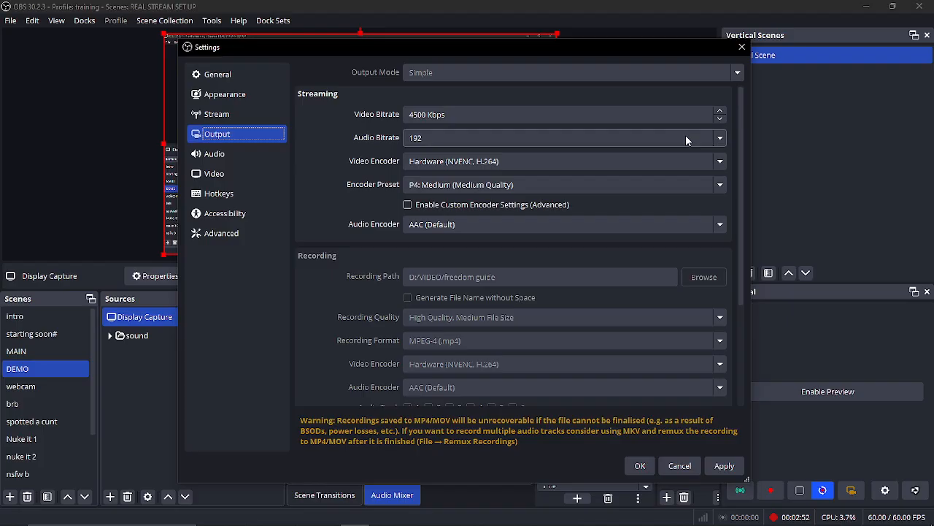
- In the OBS streaming output settings, choose the Hardware (NVENC, H.264) video encoder and the P4: Medium (Medium Quality) encoder preset
{"action": "left_click", "coordinate": [720, 138]}
{"action": "left_click", "coordinate": [720, 140]}
{"action": "left_click", "coordinate": [724, 168]}
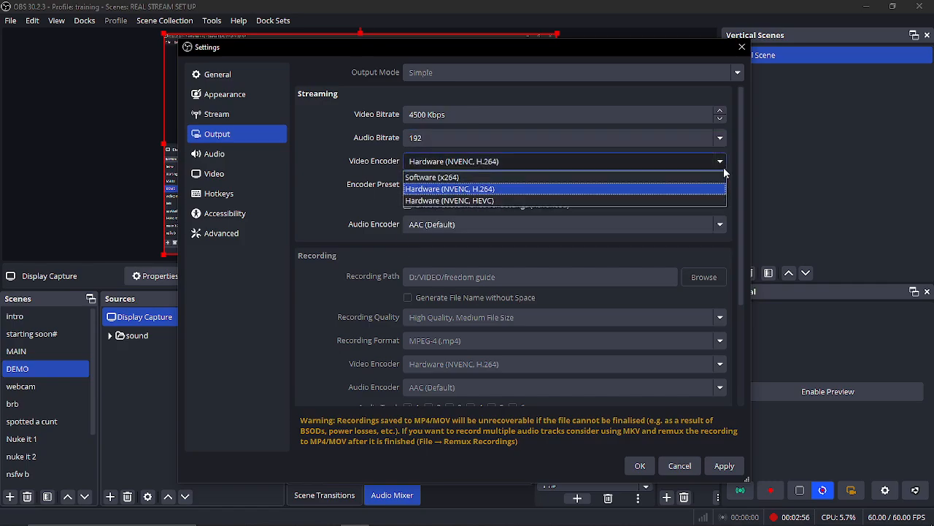
{"action": "left_click", "coordinate": [452, 188]}
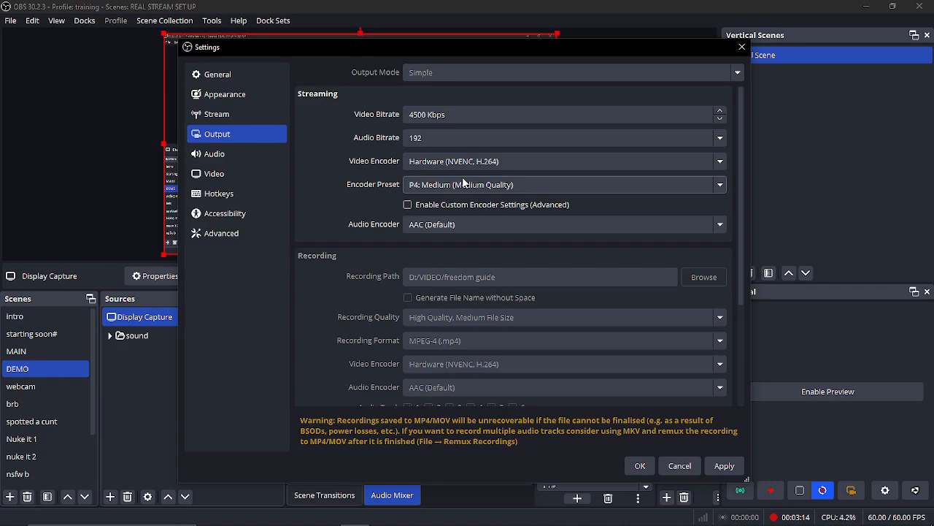
{"action": "left_click", "coordinate": [466, 186]}
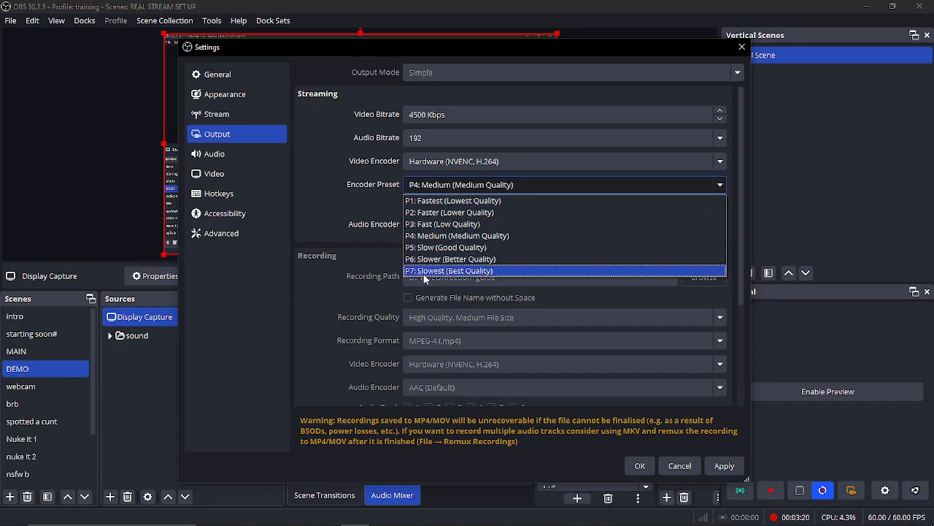
{"action": "left_click", "coordinate": [446, 236]}
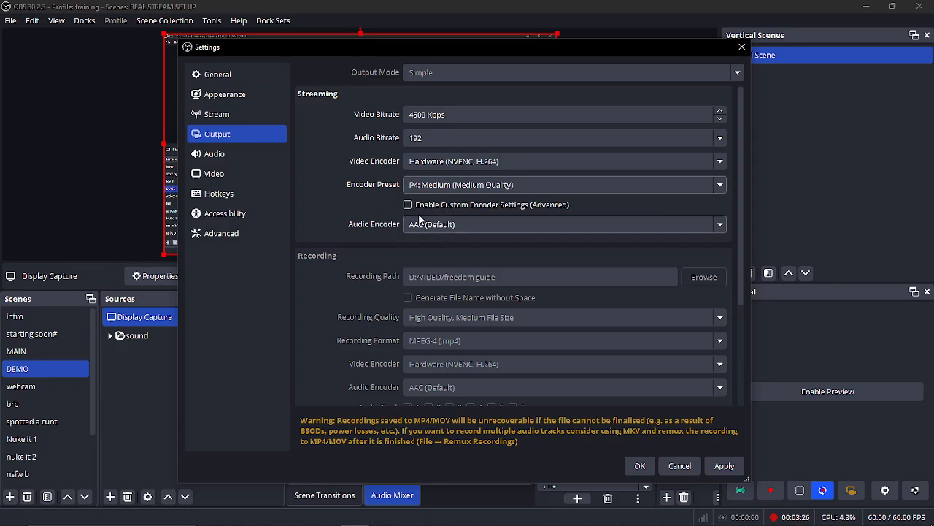
- Examine the recording output settings and the advanced settings for recording, stream delay and automatic reconnection
{"action": "scroll", "coordinate": [344, 211], "scroll_direction": "down", "scroll_amount": 2}
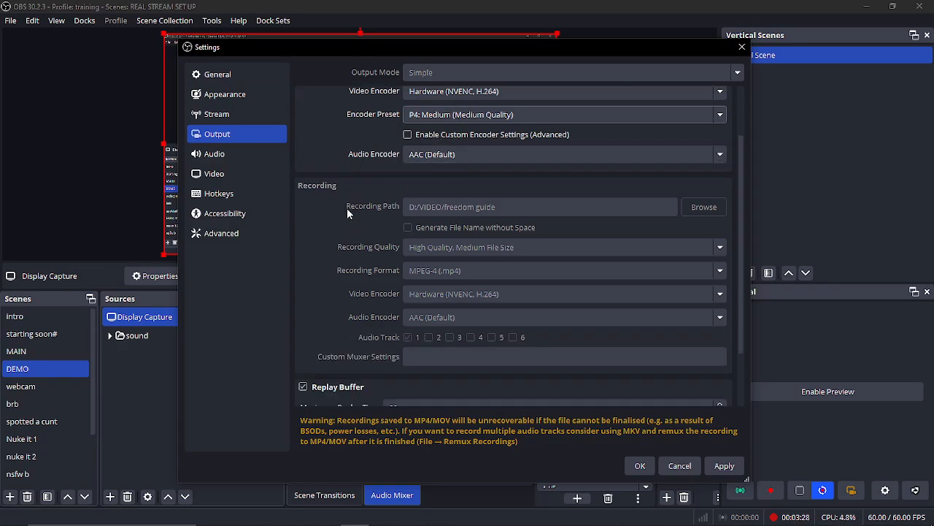
{"action": "scroll", "coordinate": [360, 226], "scroll_direction": "up", "scroll_amount": 2}
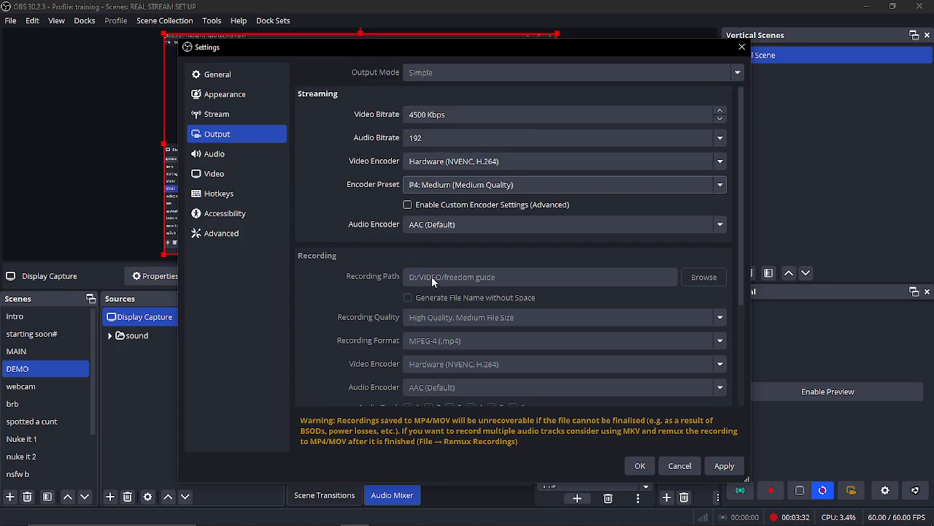
{"action": "scroll", "coordinate": [432, 281], "scroll_direction": "down", "scroll_amount": 1}
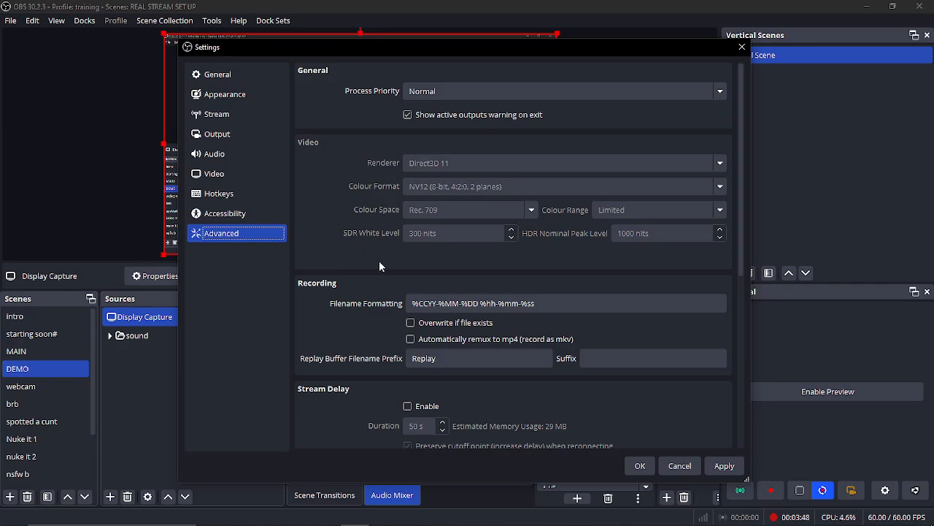
{"action": "scroll", "coordinate": [380, 267], "scroll_direction": "down", "scroll_amount": 4}
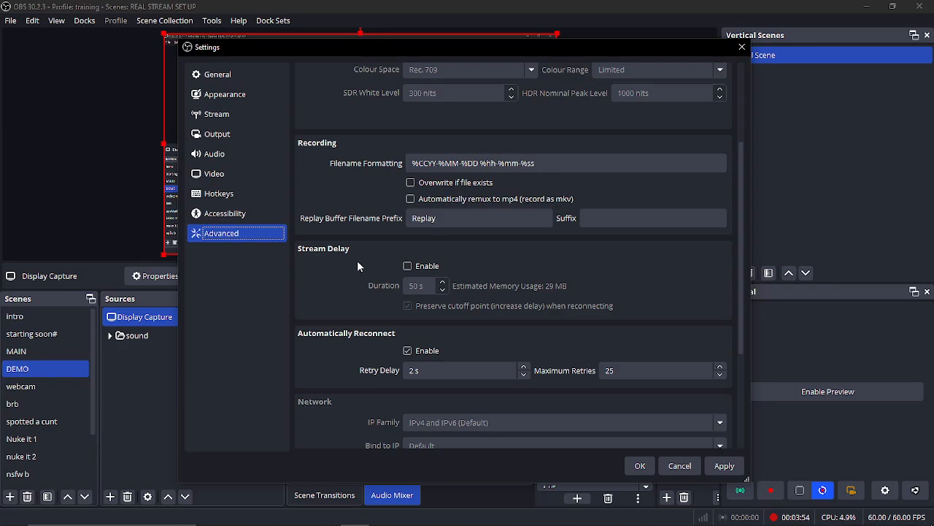
{"action": "scroll", "coordinate": [357, 264], "scroll_direction": "up", "scroll_amount": 4}
- Set the process priority to Normal in the advanced settings
{"action": "left_click", "coordinate": [503, 90]}
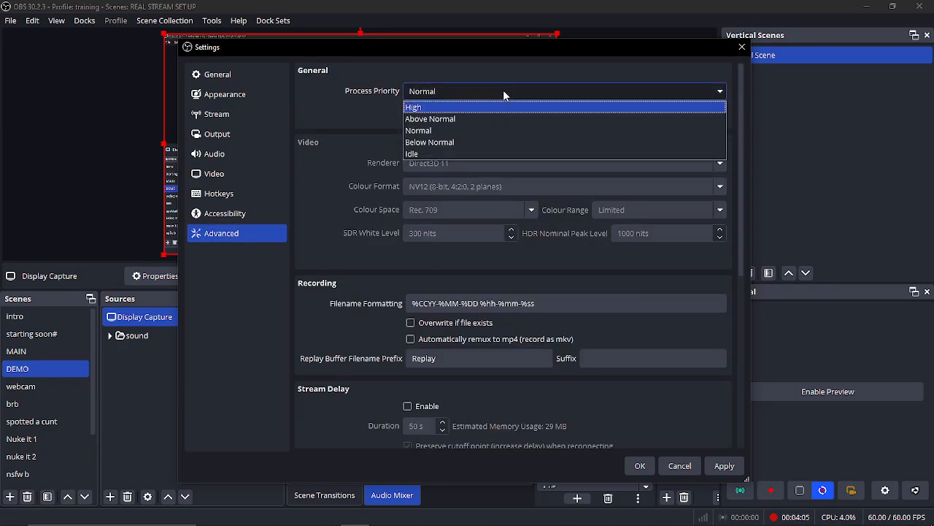
{"action": "left_click", "coordinate": [497, 93]}
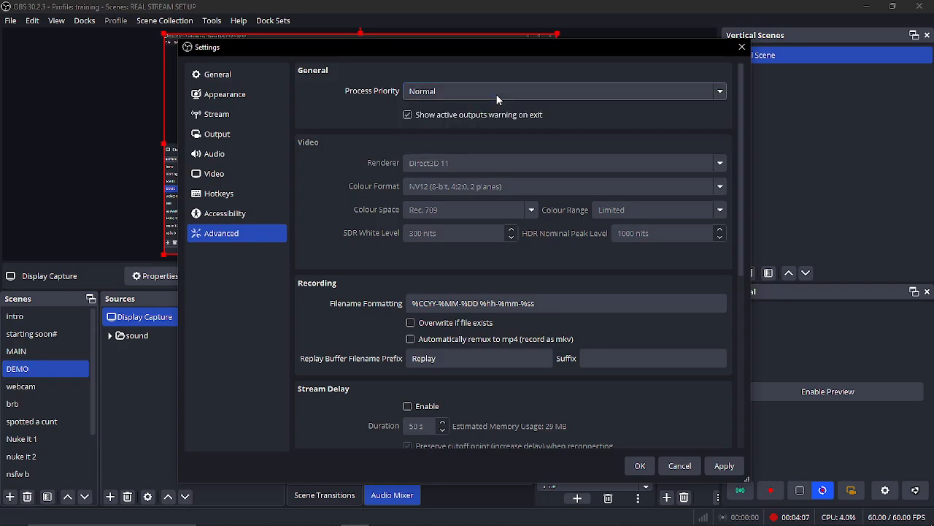
{"action": "left_click", "coordinate": [496, 94]}
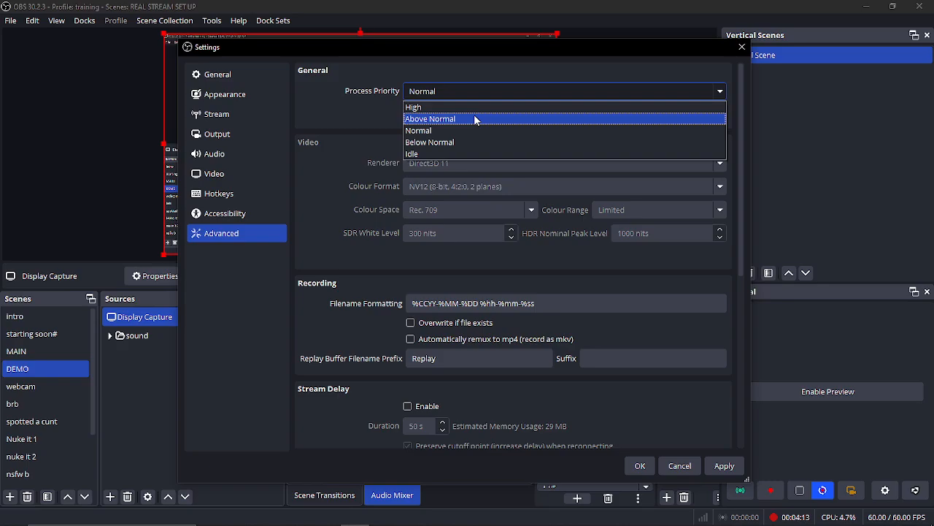
{"action": "left_click", "coordinate": [427, 131]}
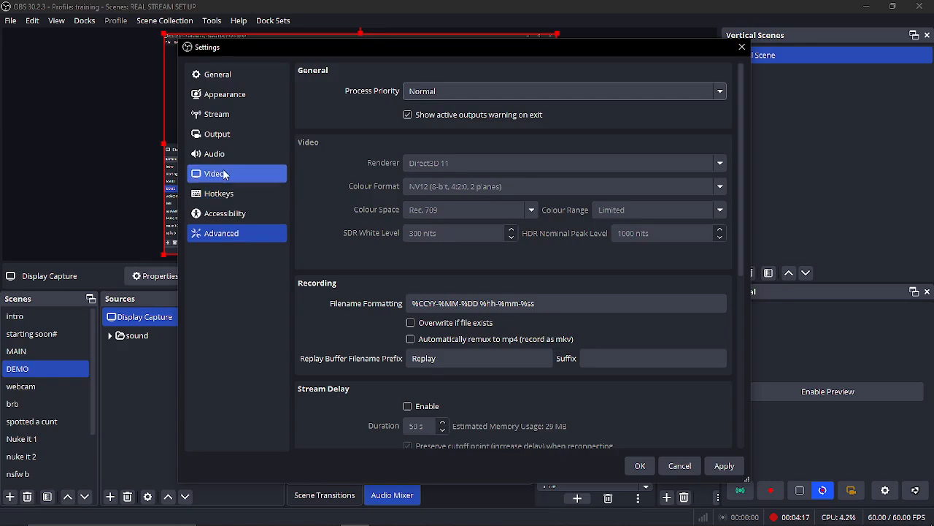
{"action": "left_click", "coordinate": [430, 93]}
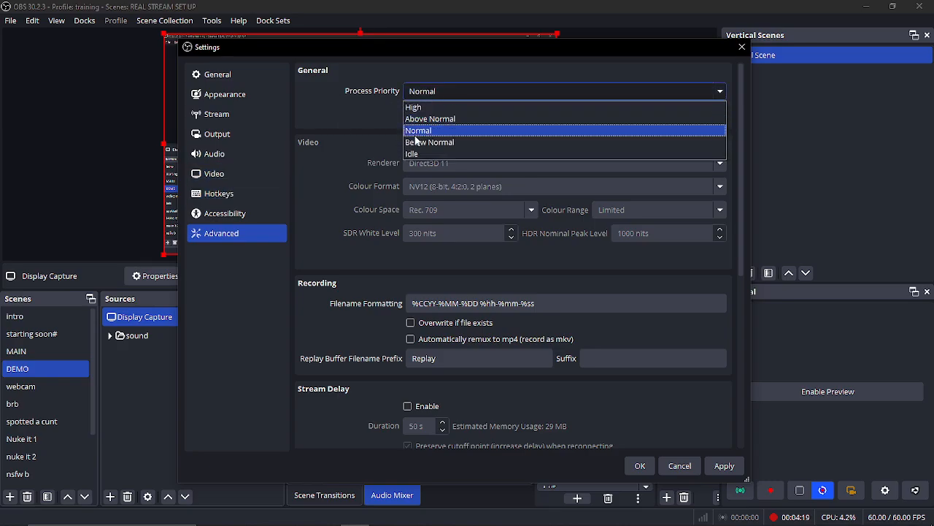
{"action": "left_click", "coordinate": [339, 114]}
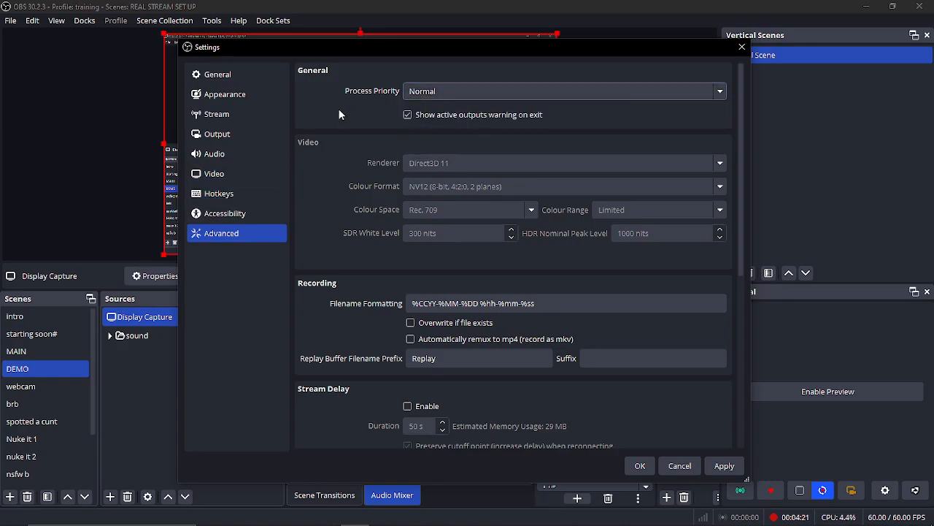
- Return to the streaming output settings and examine the available encoder presets
{"action": "left_click", "coordinate": [229, 117]}
{"action": "left_click", "coordinate": [229, 133]}
{"action": "left_click", "coordinate": [476, 151]}
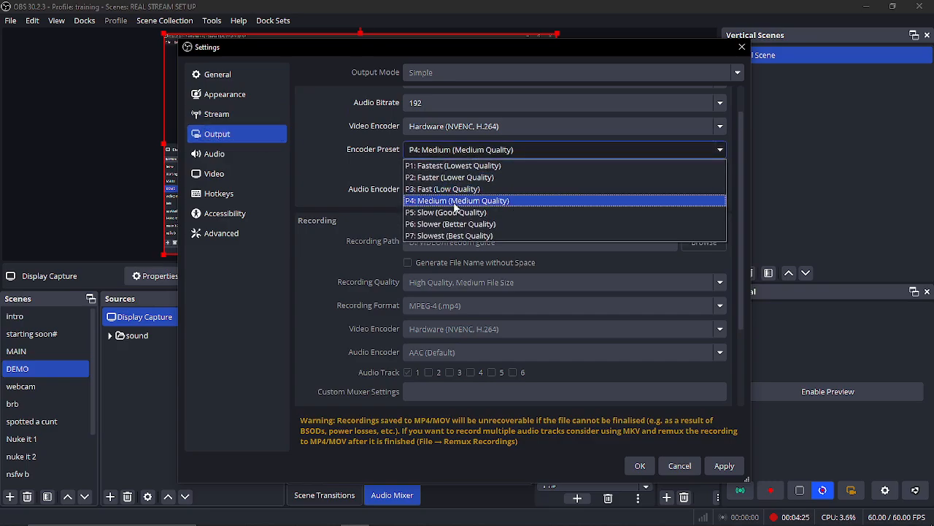
- Choose Twitch as the streaming service with its account connected, and save the settings
{"action": "left_click", "coordinate": [218, 116]}
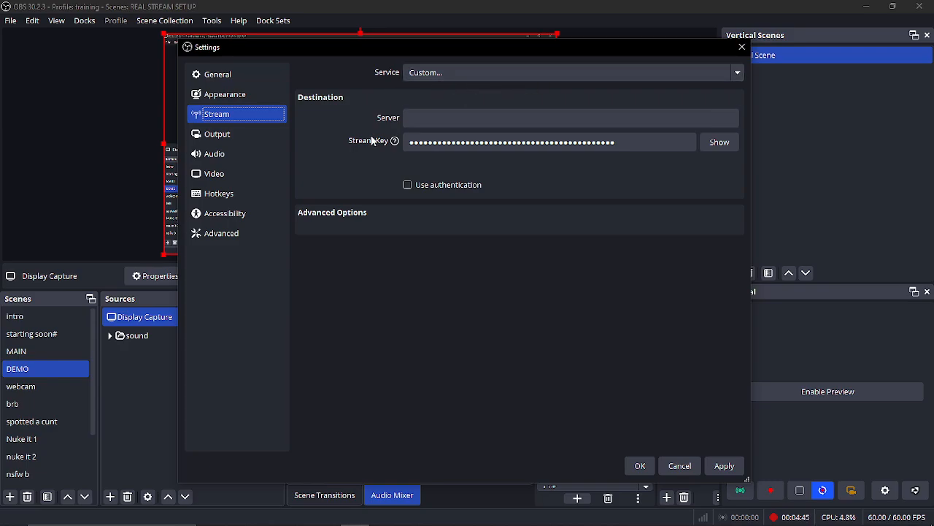
{"action": "left_click", "coordinate": [479, 73]}
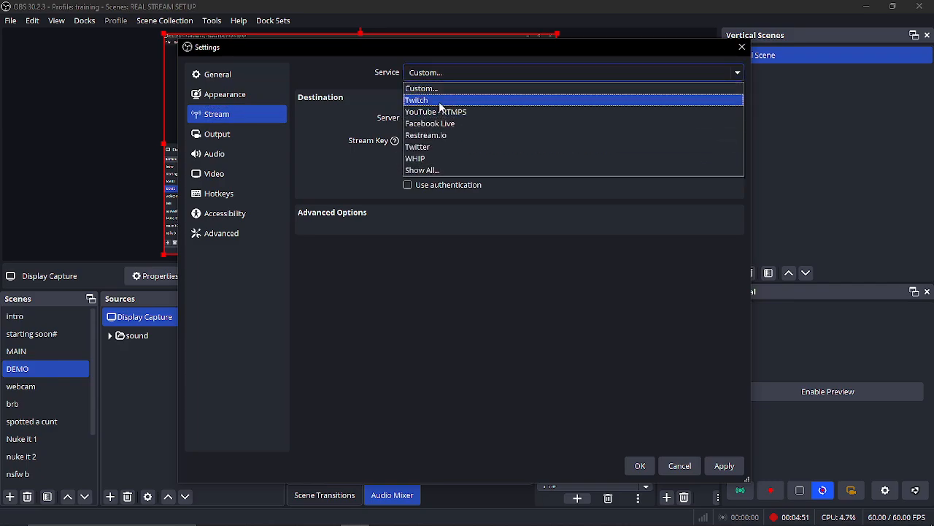
{"action": "left_click", "coordinate": [440, 103]}
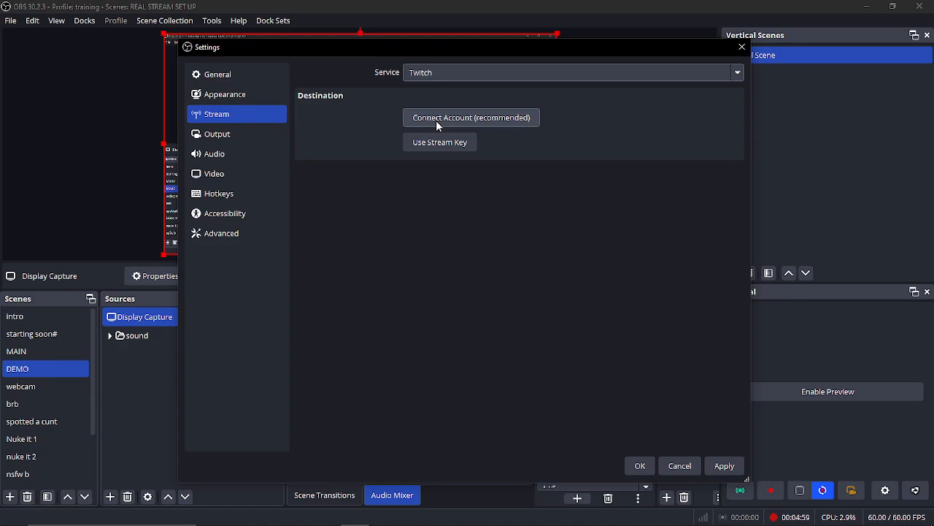
{"action": "left_click", "coordinate": [435, 119]}
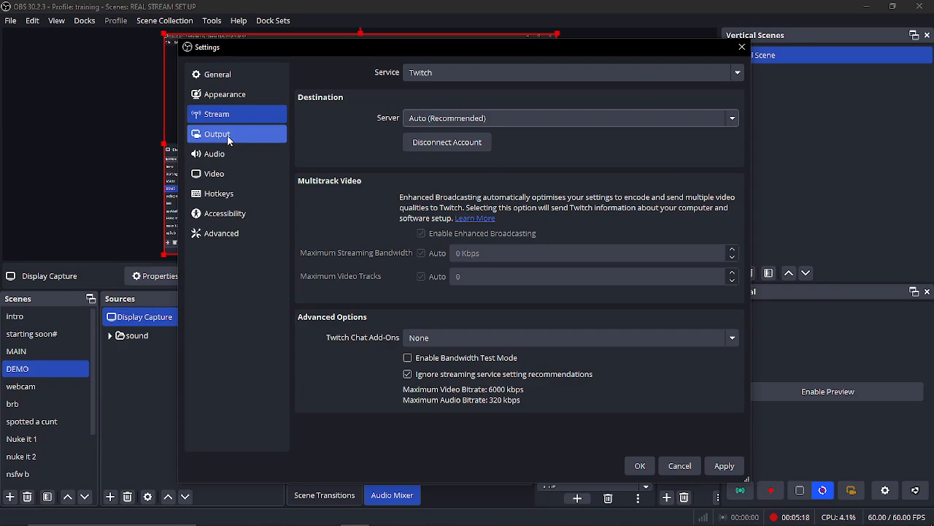
{"action": "left_click", "coordinate": [640, 466]}
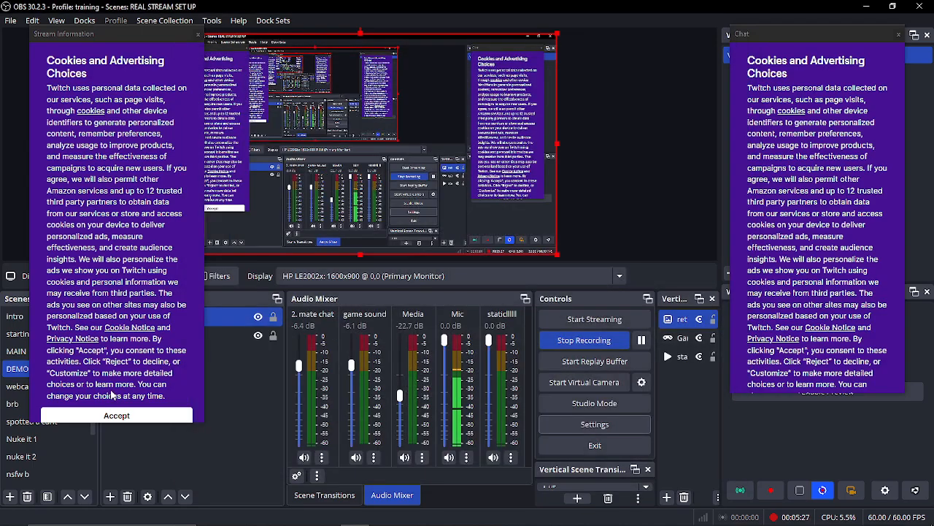
- Accept the cookie notice in Stream Information and close it, and dock Chat above Vertical Scenes
{"action": "left_click", "coordinate": [134, 416]}
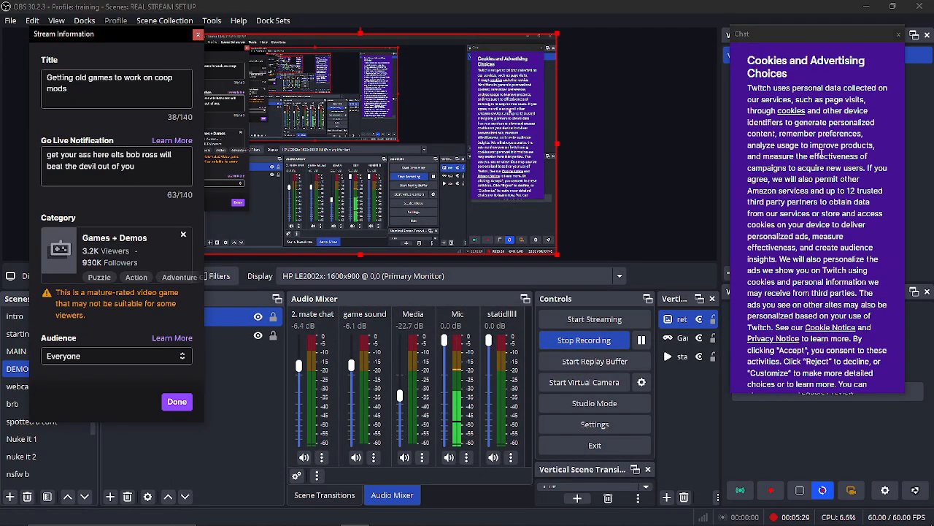
{"action": "left_click", "coordinate": [198, 34]}
{"action": "left_click", "coordinate": [586, 289]}
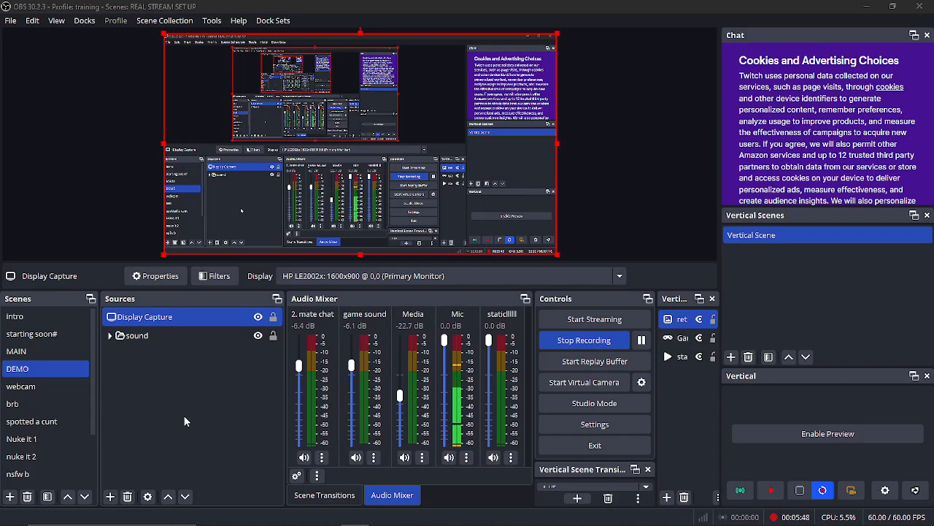
{"action": "left_click", "coordinate": [764, 281]}
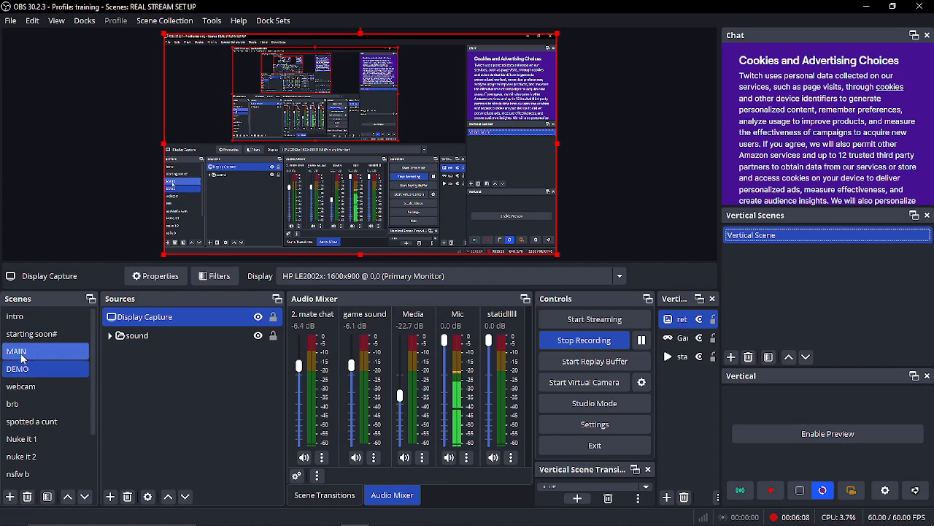
- Preview the stream's scenes one after another, from intro and starting soon# through end credits
{"action": "left_click", "coordinate": [18, 316]}
{"action": "left_click", "coordinate": [33, 336]}
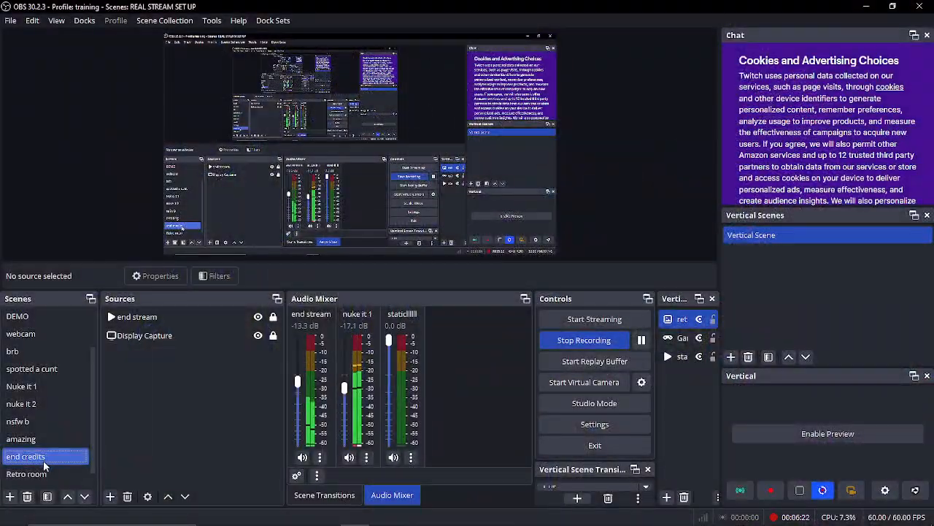
- Switch to the MAIN scene and examine the source types that can be added to it
{"action": "scroll", "coordinate": [36, 408], "scroll_direction": "up", "scroll_amount": 2}
{"action": "left_click", "coordinate": [22, 352]}
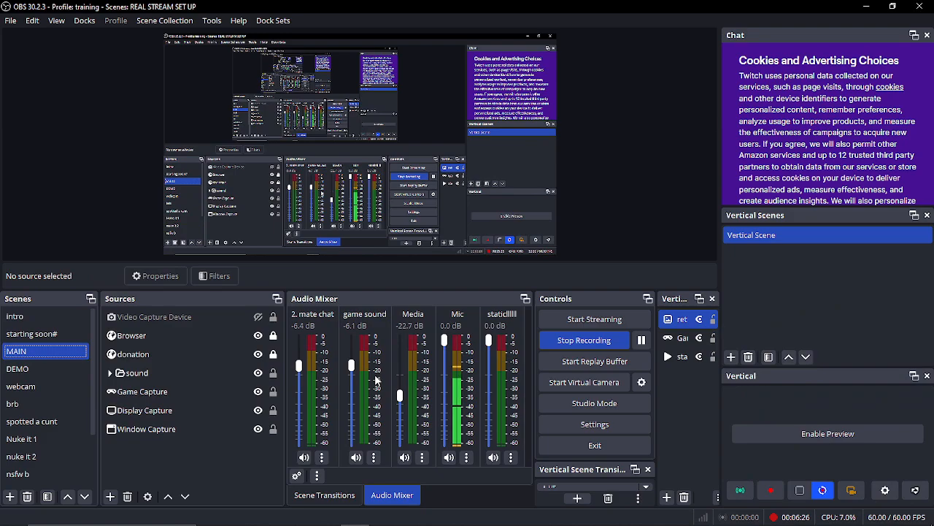
{"action": "right_click", "coordinate": [132, 355]}
{"action": "mouse_move", "coordinate": [186, 358]}
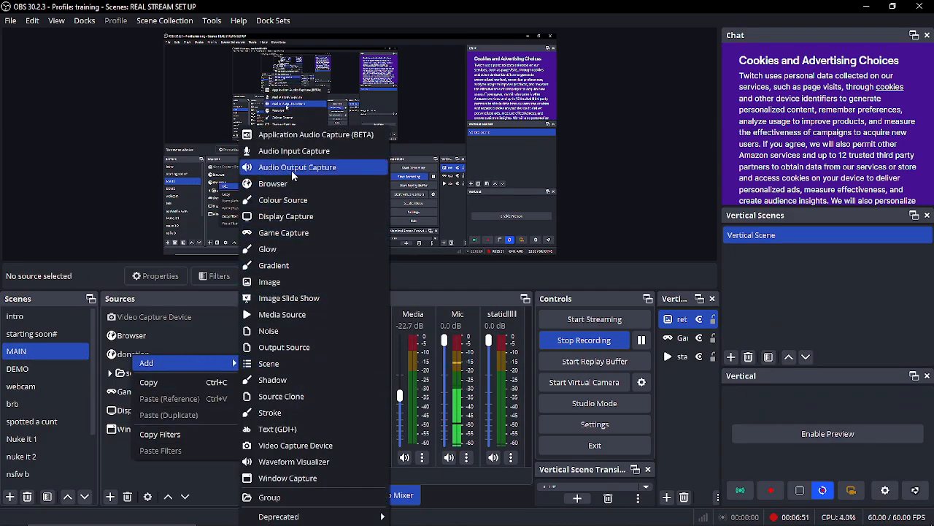
{"action": "left_click", "coordinate": [432, 214]}
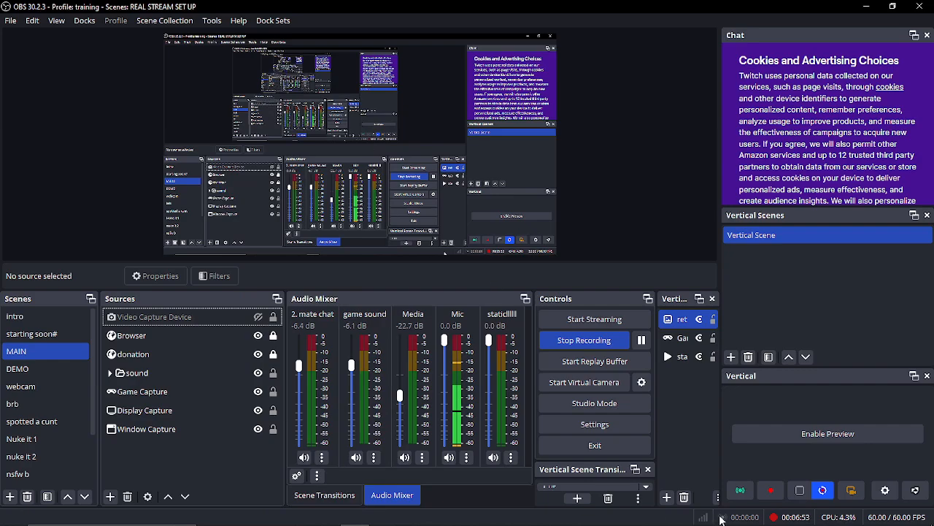
- Switch to SteelSeries GG, examine the Sonar mixer's channels and their routed apps, and return to OBS
{"action": "left_click", "coordinate": [831, 514]}
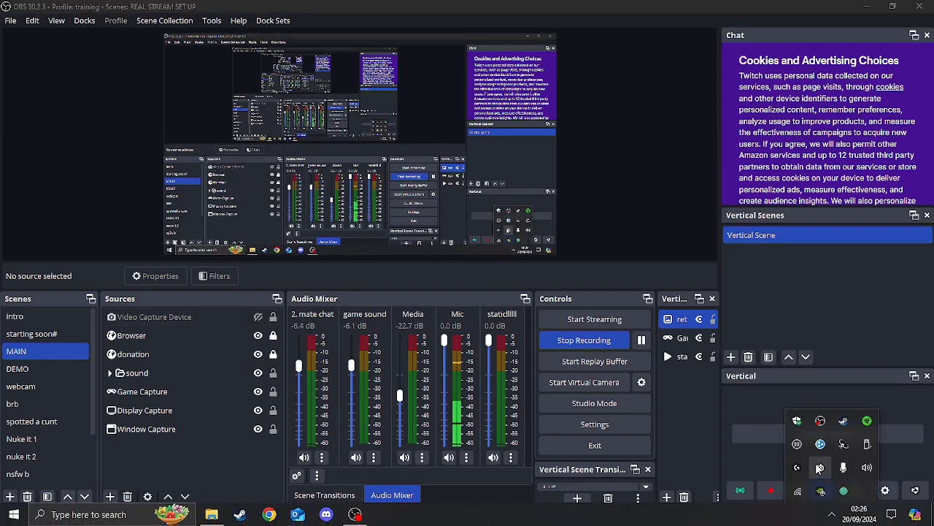
{"action": "left_click", "coordinate": [819, 468]}
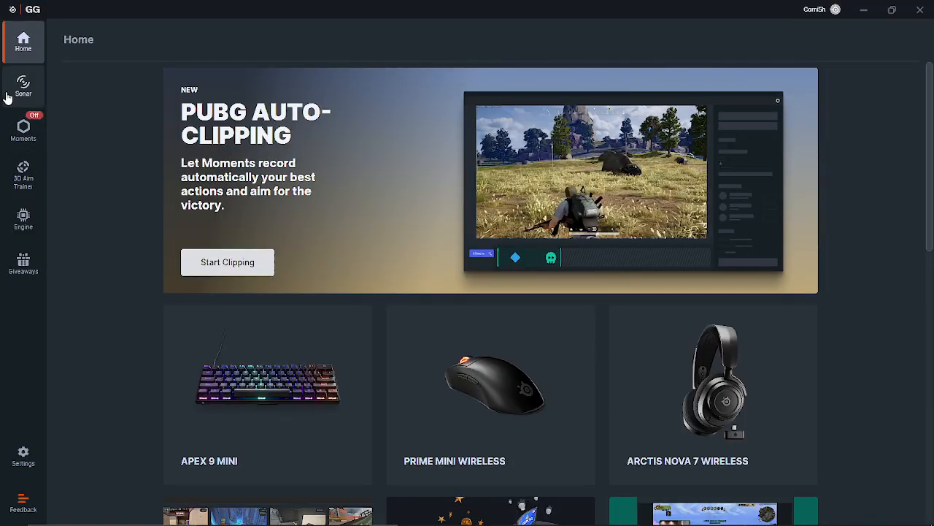
{"action": "left_click", "coordinate": [21, 86]}
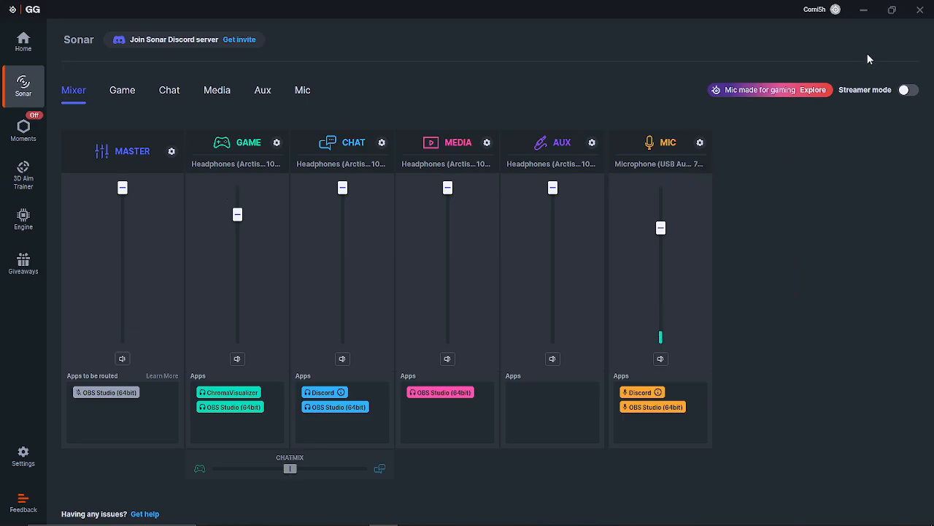
{"action": "left_click", "coordinate": [863, 11]}
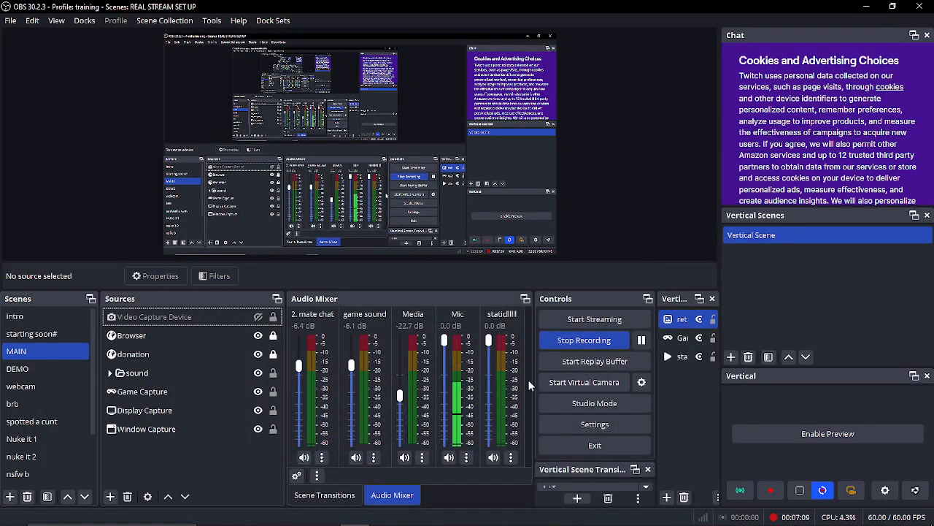
- Open the audio settings and examine the devices offered for Desktop Audio
{"action": "left_click", "coordinate": [11, 20]}
{"action": "left_click", "coordinate": [37, 87]}
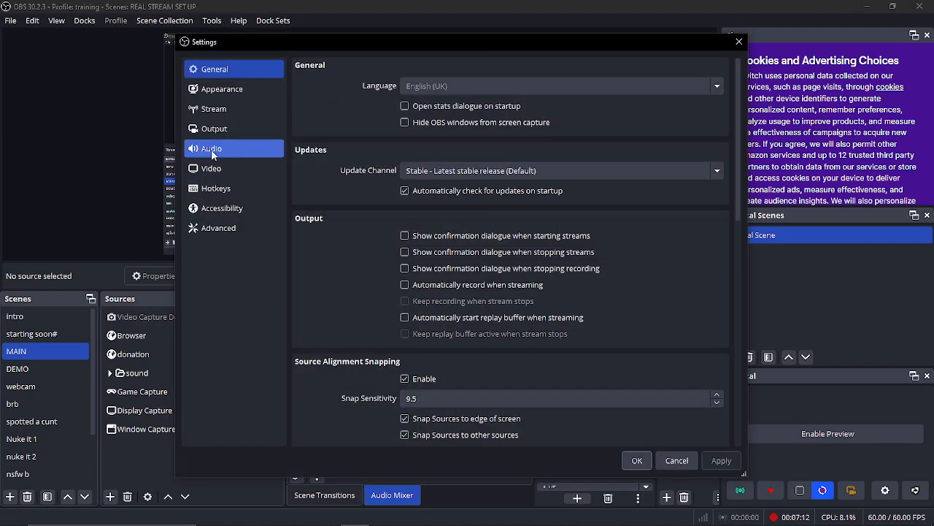
{"action": "left_click", "coordinate": [211, 151]}
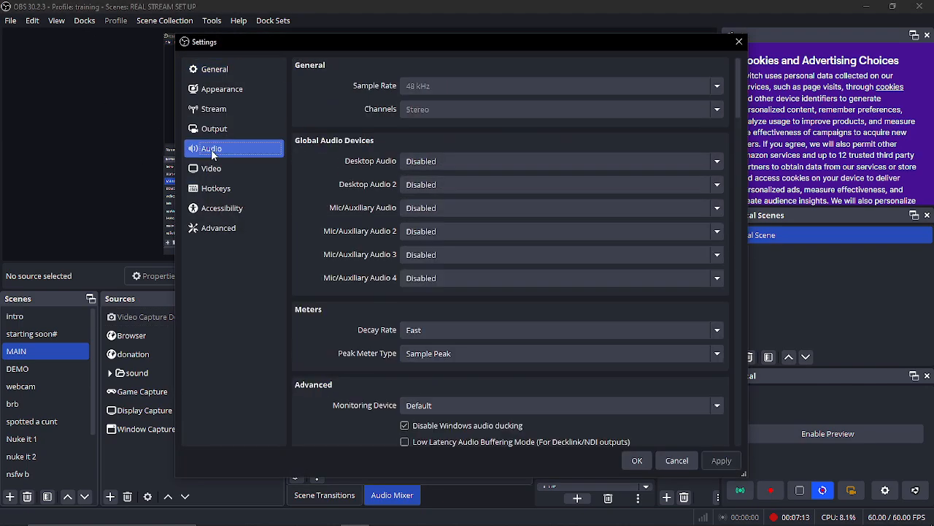
{"action": "left_click", "coordinate": [425, 161]}
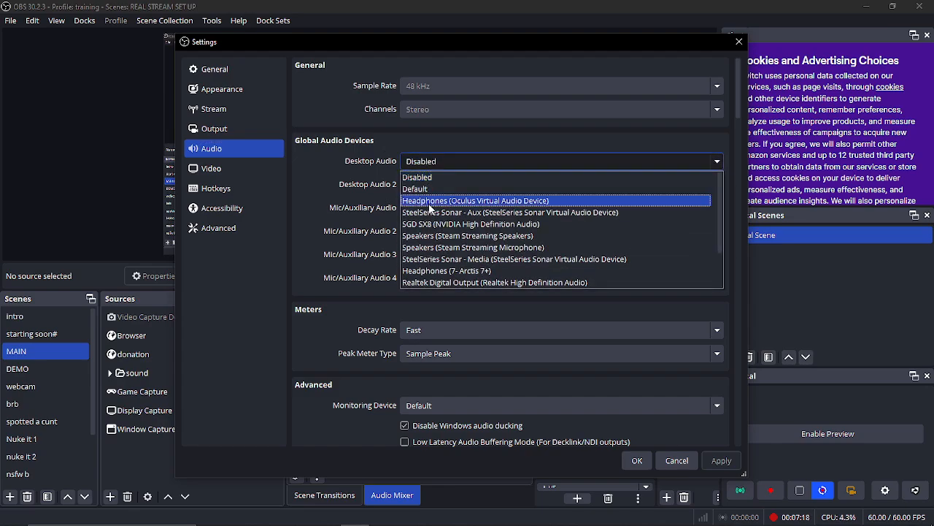
{"action": "left_click", "coordinate": [430, 164]}
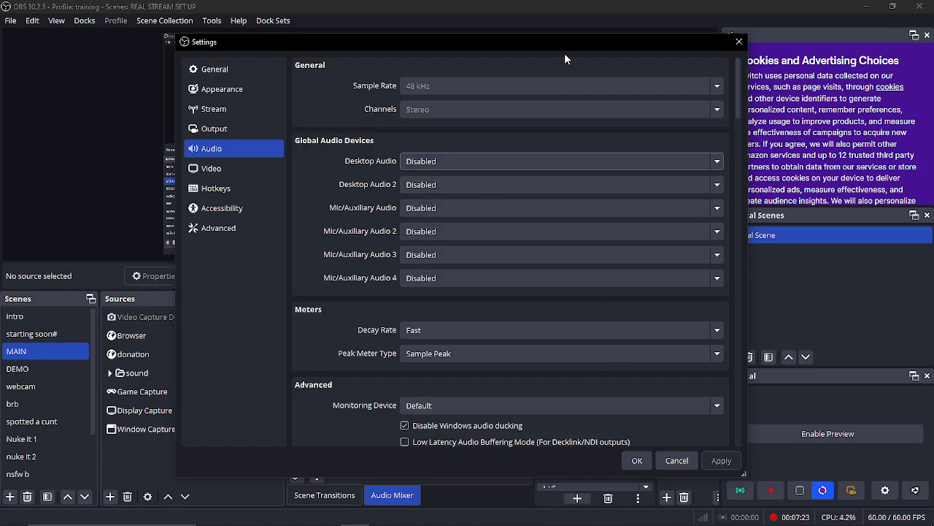
- Move the Settings window aside, keep Desktop Audio set to Disabled, and check the Mic/Auxiliary Audio device choice
{"action": "left_click_drag", "start_coordinate": [566, 59], "coordinate": [539, 70]}
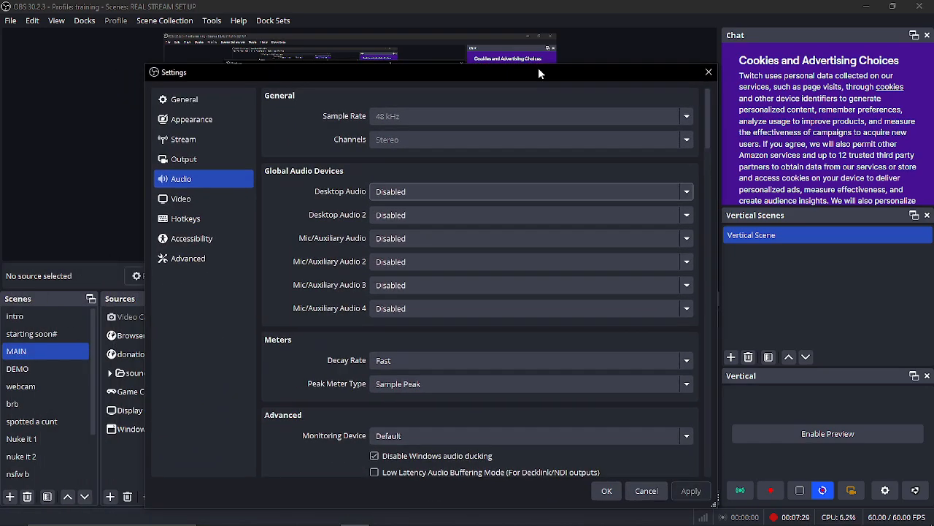
{"action": "left_click", "coordinate": [419, 192]}
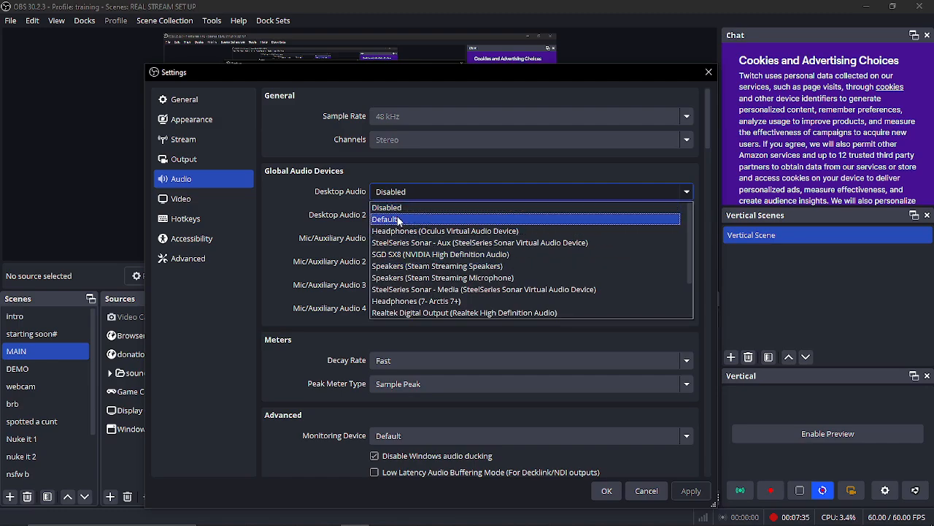
{"action": "left_click", "coordinate": [413, 205]}
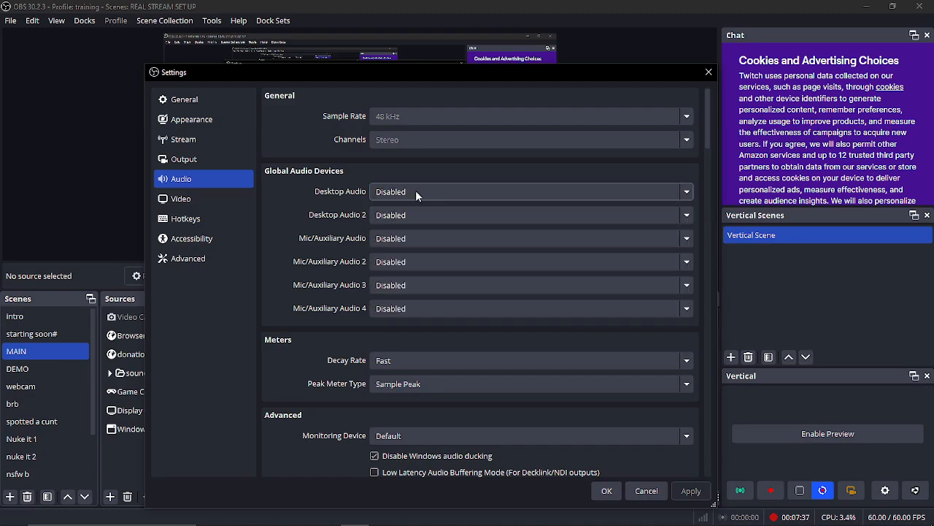
{"action": "left_click", "coordinate": [391, 238]}
{"action": "left_click", "coordinate": [391, 239]}
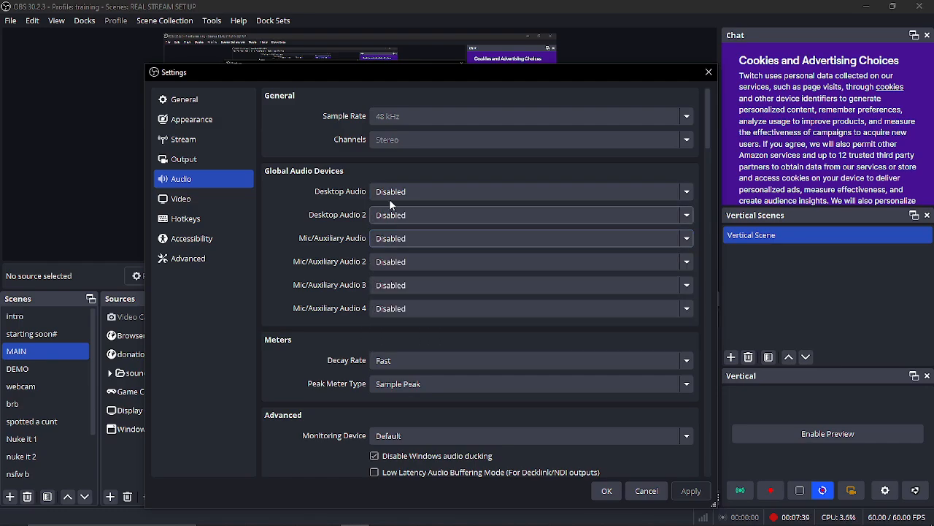